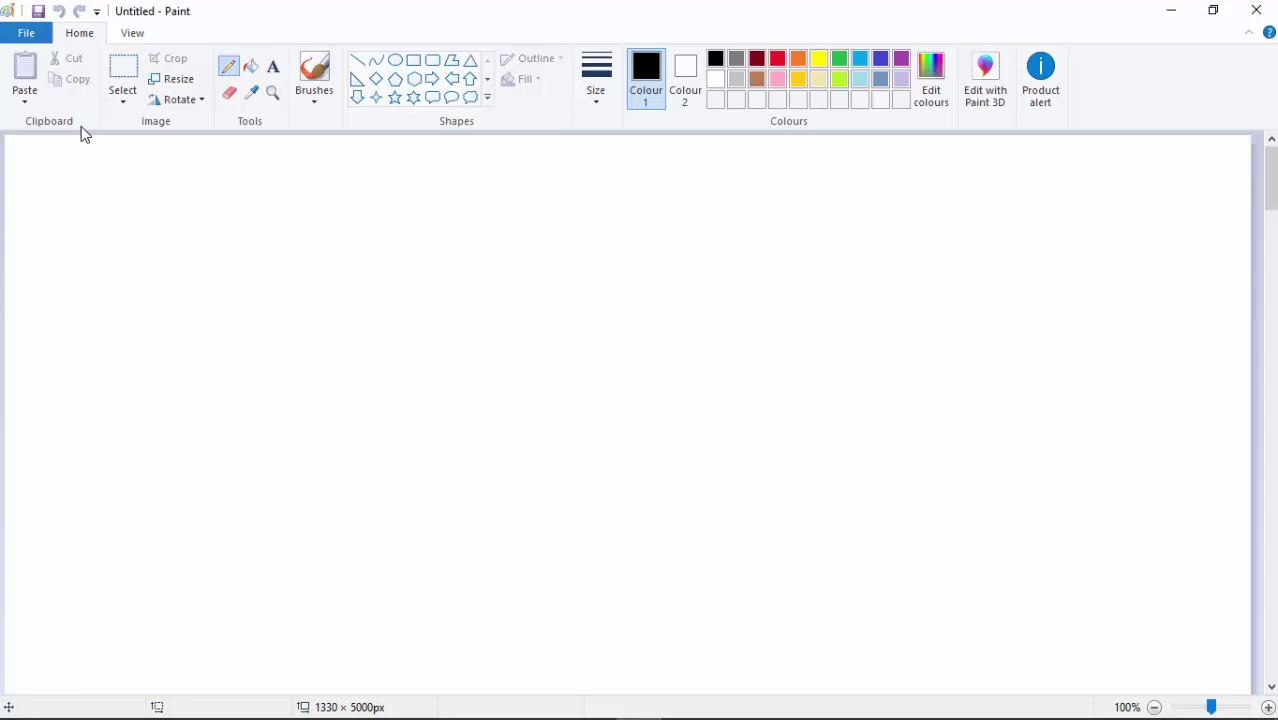
Step: Handwrite the heading 'Ans φ 8.3.' at the top-left of the blank canvas in black pencil
{"action": "mouse_move", "coordinate": [54, 146]}
{"action": "left_mouse_down"}
{"action": "mouse_move", "coordinate": [40, 177]}
{"action": "mouse_move", "coordinate": [145, 166]}
{"action": "left_mouse_up"}
{"action": "mouse_move", "coordinate": [138, 145]}
{"action": "left_mouse_down"}
{"action": "mouse_move", "coordinate": [138, 197]}
{"action": "mouse_move", "coordinate": [176, 166]}
{"action": "mouse_move", "coordinate": [204, 178]}
{"action": "left_mouse_up"}
{"action": "left_click", "coordinate": [158, 167]}
{"action": "left_click", "coordinate": [230, 172]}
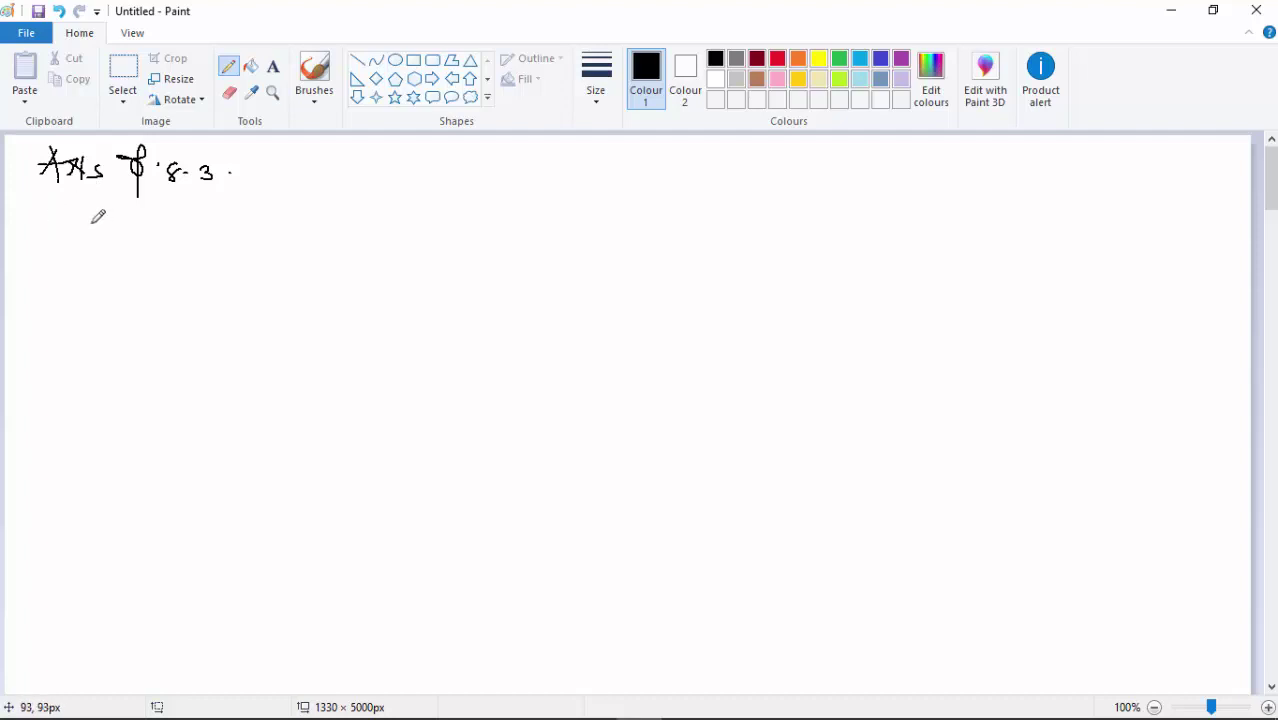
Step: Write y = -f(x), then -f(x) = -[x(x-3)²] on the line below
{"action": "mouse_move", "coordinate": [90, 212]}
{"action": "left_mouse_down"}
{"action": "mouse_move", "coordinate": [162, 220]}
{"action": "mouse_move", "coordinate": [198, 246]}
{"action": "mouse_move", "coordinate": [249, 217]}
{"action": "mouse_move", "coordinate": [229, 229]}
{"action": "left_mouse_up"}
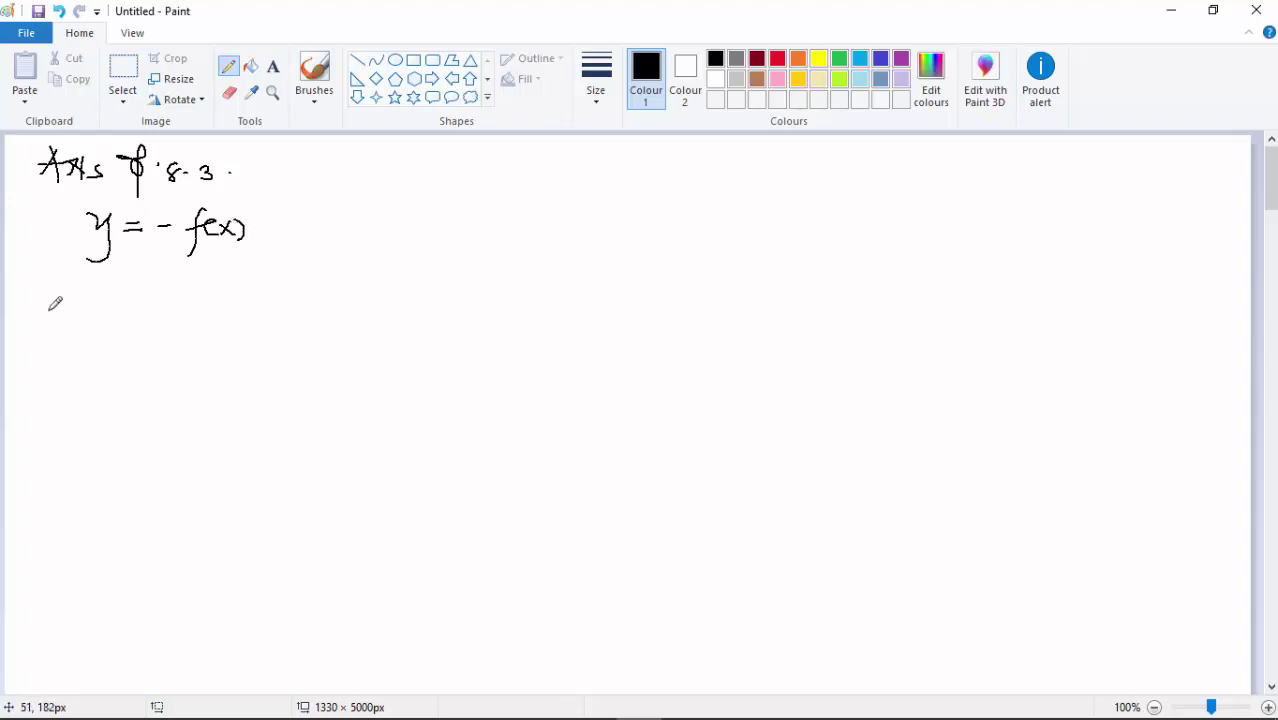
{"action": "mouse_move", "coordinate": [75, 268]}
{"action": "left_mouse_down"}
{"action": "mouse_move", "coordinate": [50, 306]}
{"action": "mouse_move", "coordinate": [68, 281]}
{"action": "mouse_move", "coordinate": [62, 295]}
{"action": "left_mouse_up"}
{"action": "mouse_move", "coordinate": [67, 279]}
{"action": "left_mouse_down"}
{"action": "mouse_move", "coordinate": [82, 293]}
{"action": "mouse_move", "coordinate": [68, 294]}
{"action": "left_mouse_up"}
{"action": "mouse_move", "coordinate": [87, 275]}
{"action": "left_mouse_down"}
{"action": "mouse_move", "coordinate": [90, 296]}
{"action": "mouse_move", "coordinate": [116, 283]}
{"action": "left_mouse_up"}
{"action": "mouse_move", "coordinate": [104, 291]}
{"action": "left_mouse_down"}
{"action": "mouse_move", "coordinate": [260, 285]}
{"action": "mouse_move", "coordinate": [277, 272]}
{"action": "mouse_move", "coordinate": [277, 291]}
{"action": "left_mouse_up"}
{"action": "left_click", "coordinate": [291, 284]}
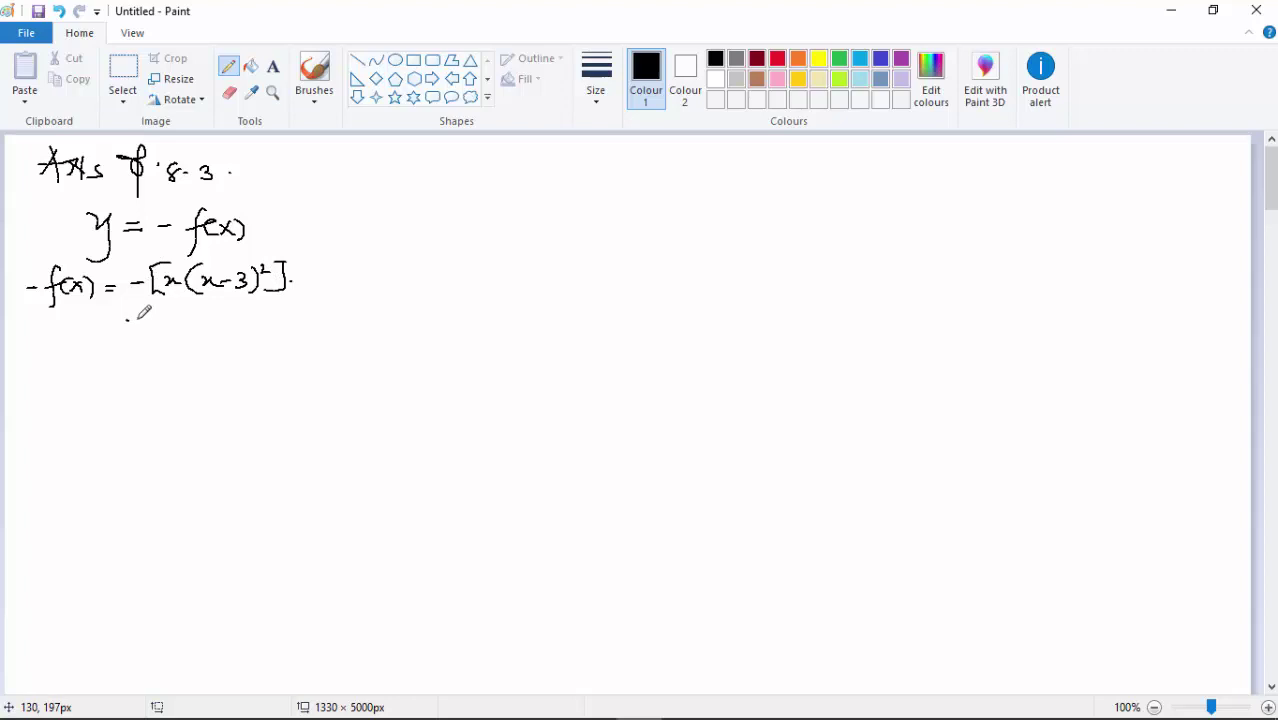
Step: Expand it to -[x(x²-6x+9)] and then = -x³+6x²-9x
{"action": "mouse_move", "coordinate": [128, 318]}
{"action": "left_mouse_down"}
{"action": "mouse_move", "coordinate": [165, 308]}
{"action": "mouse_move", "coordinate": [203, 322]}
{"action": "mouse_move", "coordinate": [250, 304]}
{"action": "mouse_move", "coordinate": [343, 325]}
{"action": "left_mouse_up"}
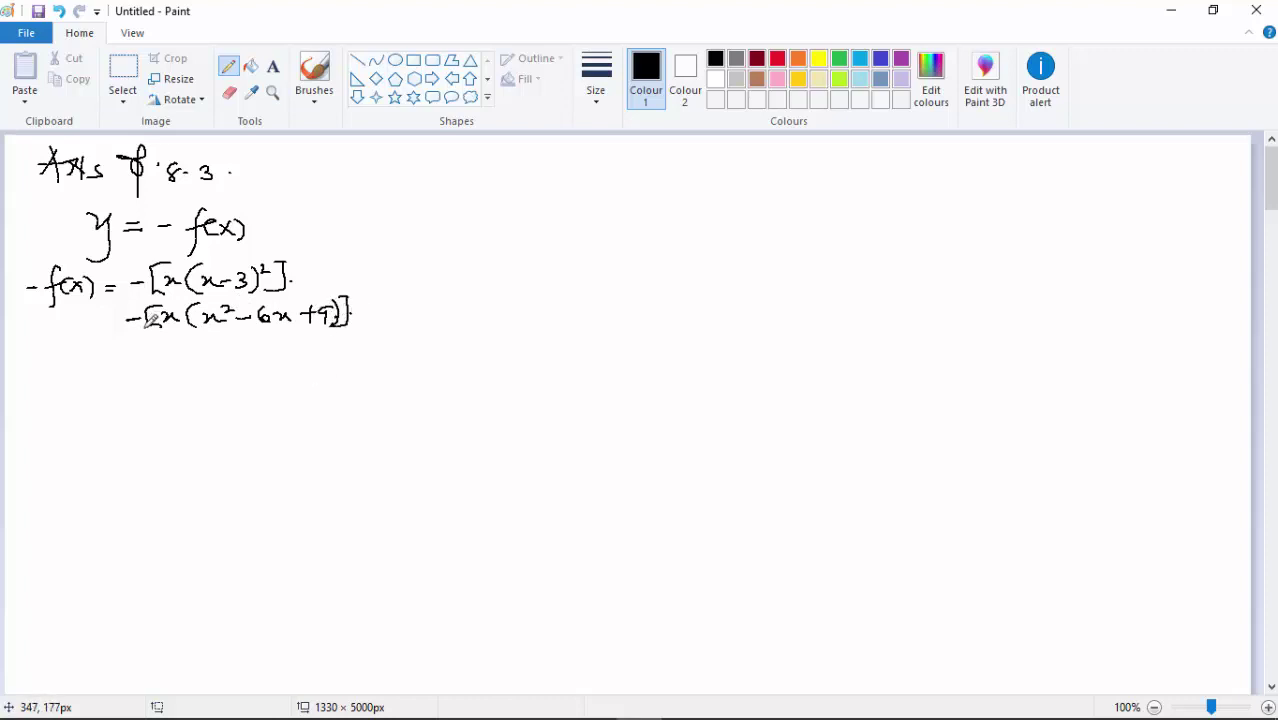
{"action": "left_click_drag", "start_coordinate": [112, 342], "coordinate": [216, 348]}
{"action": "mouse_move", "coordinate": [208, 339]}
{"action": "left_mouse_down"}
{"action": "mouse_move", "coordinate": [209, 358]}
{"action": "mouse_move", "coordinate": [274, 346]}
{"action": "mouse_move", "coordinate": [338, 356]}
{"action": "left_mouse_up"}
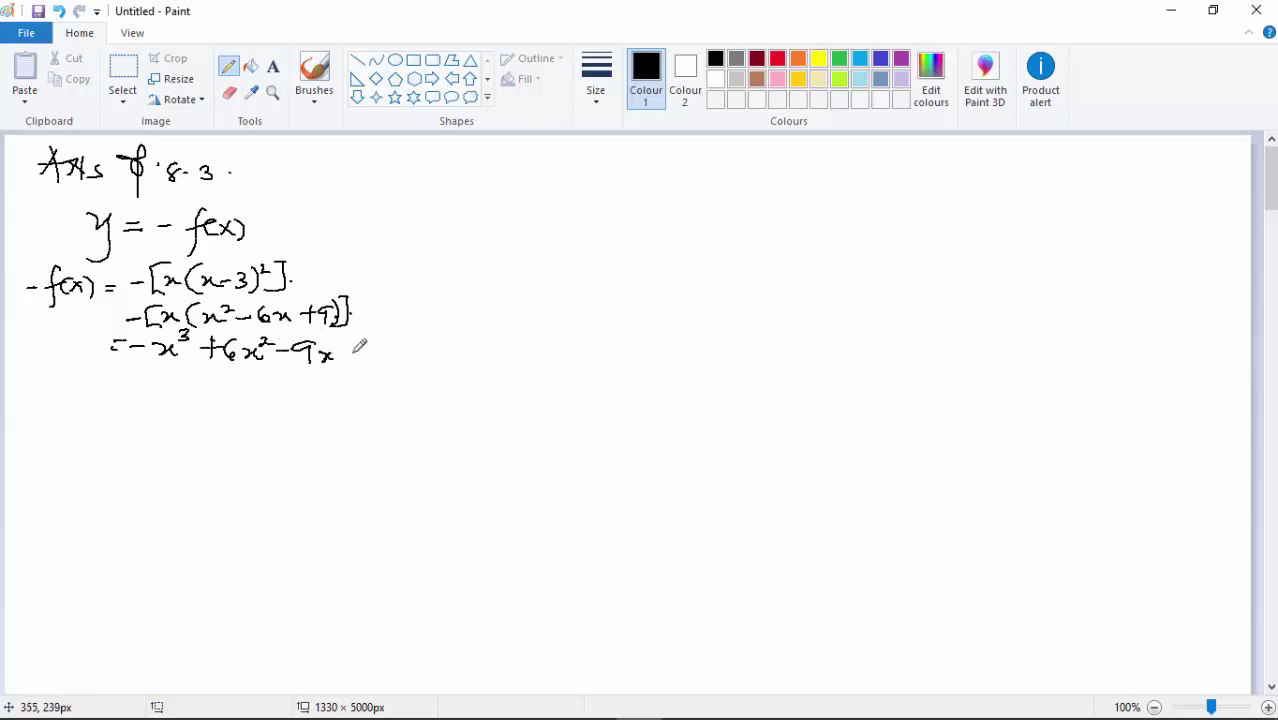
Step: End the expansion with a period and write f'(x) = -3x²+12x-9
{"action": "left_click", "coordinate": [352, 350]}
{"action": "mouse_move", "coordinate": [60, 368]}
{"action": "left_mouse_down"}
{"action": "mouse_move", "coordinate": [52, 403]}
{"action": "mouse_move", "coordinate": [67, 382]}
{"action": "mouse_move", "coordinate": [76, 399]}
{"action": "left_mouse_up"}
{"action": "left_click_drag", "start_coordinate": [82, 384], "coordinate": [99, 398]}
{"action": "left_click_drag", "start_coordinate": [108, 389], "coordinate": [118, 389]}
{"action": "mouse_move", "coordinate": [108, 395]}
{"action": "left_mouse_down"}
{"action": "mouse_move", "coordinate": [207, 395]}
{"action": "mouse_move", "coordinate": [222, 378]}
{"action": "mouse_move", "coordinate": [265, 396]}
{"action": "mouse_move", "coordinate": [345, 398]}
{"action": "left_mouse_up"}
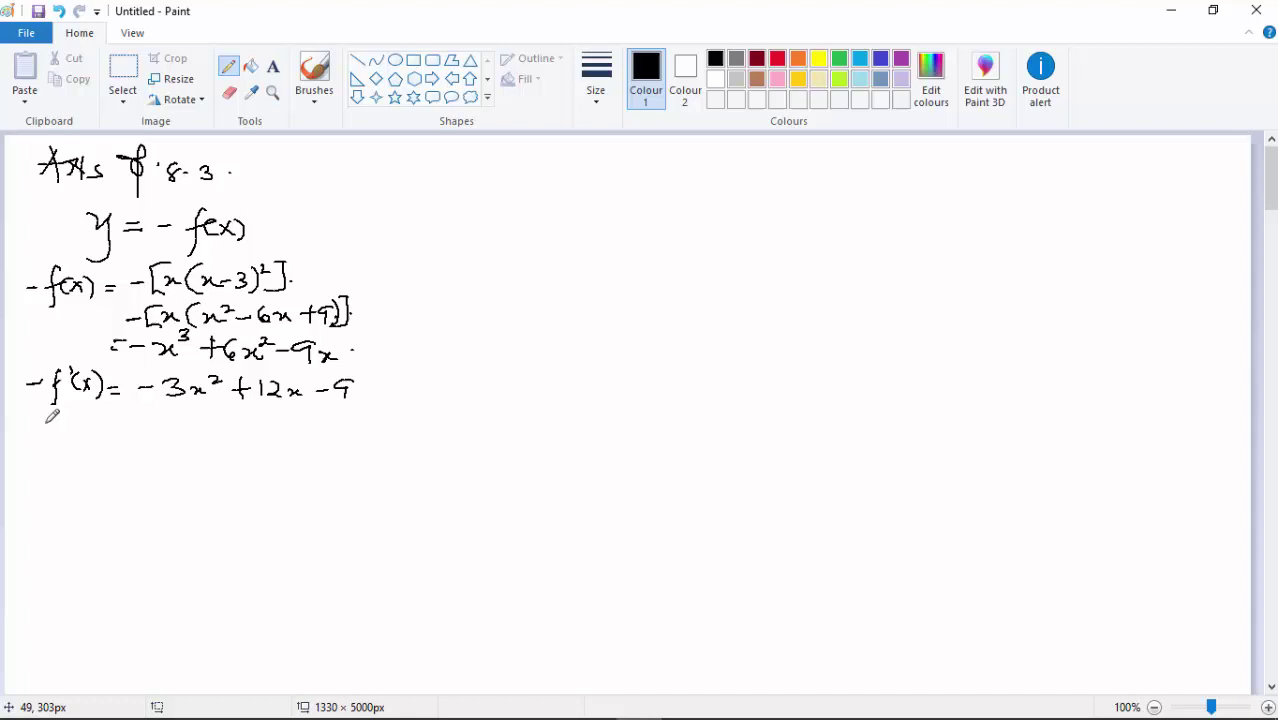
Step: Write the second derivative f''(x) = -6x+12 on the next line
{"action": "left_click_drag", "start_coordinate": [62, 412], "coordinate": [50, 456]}
{"action": "mouse_move", "coordinate": [28, 430]}
{"action": "left_mouse_down"}
{"action": "mouse_move", "coordinate": [73, 422]}
{"action": "mouse_move", "coordinate": [81, 440]}
{"action": "left_mouse_up"}
{"action": "left_click_drag", "start_coordinate": [88, 427], "coordinate": [106, 440]}
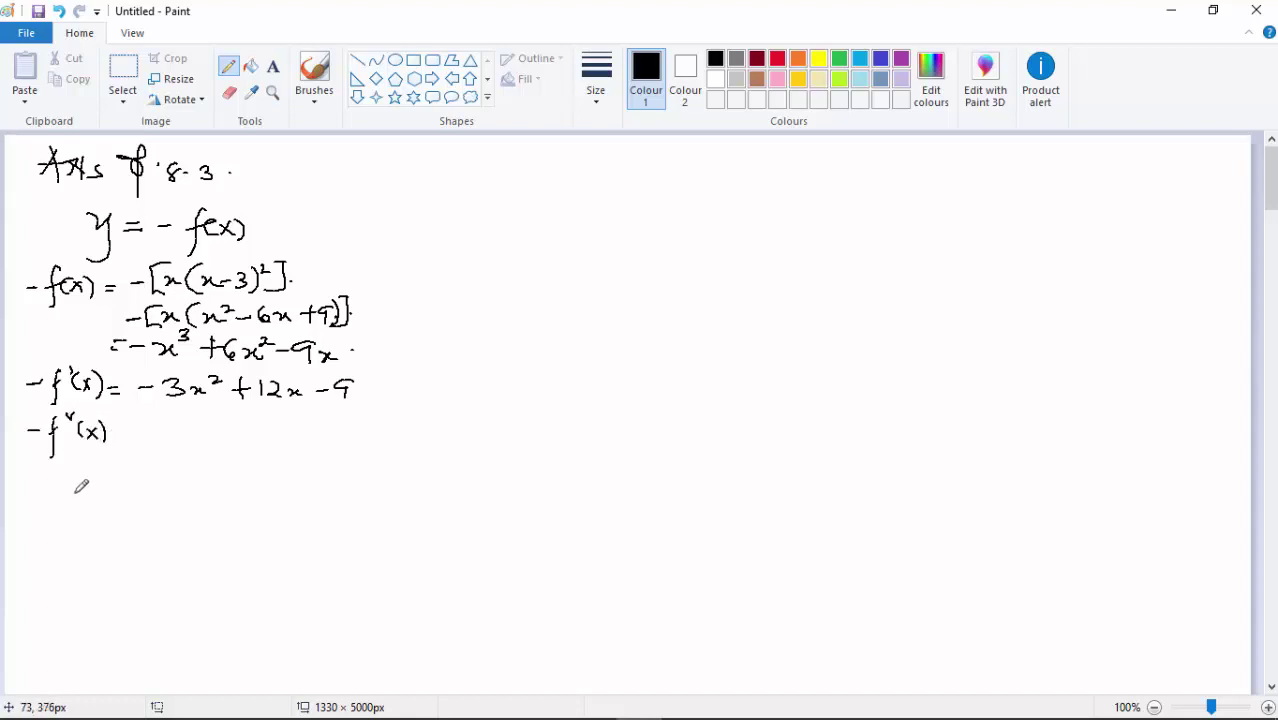
{"action": "left_click_drag", "start_coordinate": [26, 393], "coordinate": [41, 392]}
{"action": "left_click_drag", "start_coordinate": [27, 438], "coordinate": [41, 437]}
{"action": "left_click", "coordinate": [124, 431]}
{"action": "left_click_drag", "start_coordinate": [167, 427], "coordinate": [188, 425]}
{"action": "left_click_drag", "start_coordinate": [198, 416], "coordinate": [204, 434]}
{"action": "mouse_move", "coordinate": [212, 424]}
{"action": "left_mouse_down"}
{"action": "mouse_move", "coordinate": [226, 436]}
{"action": "mouse_move", "coordinate": [264, 426]}
{"action": "left_mouse_up"}
{"action": "mouse_move", "coordinate": [255, 414]}
{"action": "left_mouse_down"}
{"action": "mouse_move", "coordinate": [255, 436]}
{"action": "mouse_move", "coordinate": [303, 432]}
{"action": "left_mouse_up"}
{"action": "left_click", "coordinate": [311, 428]}
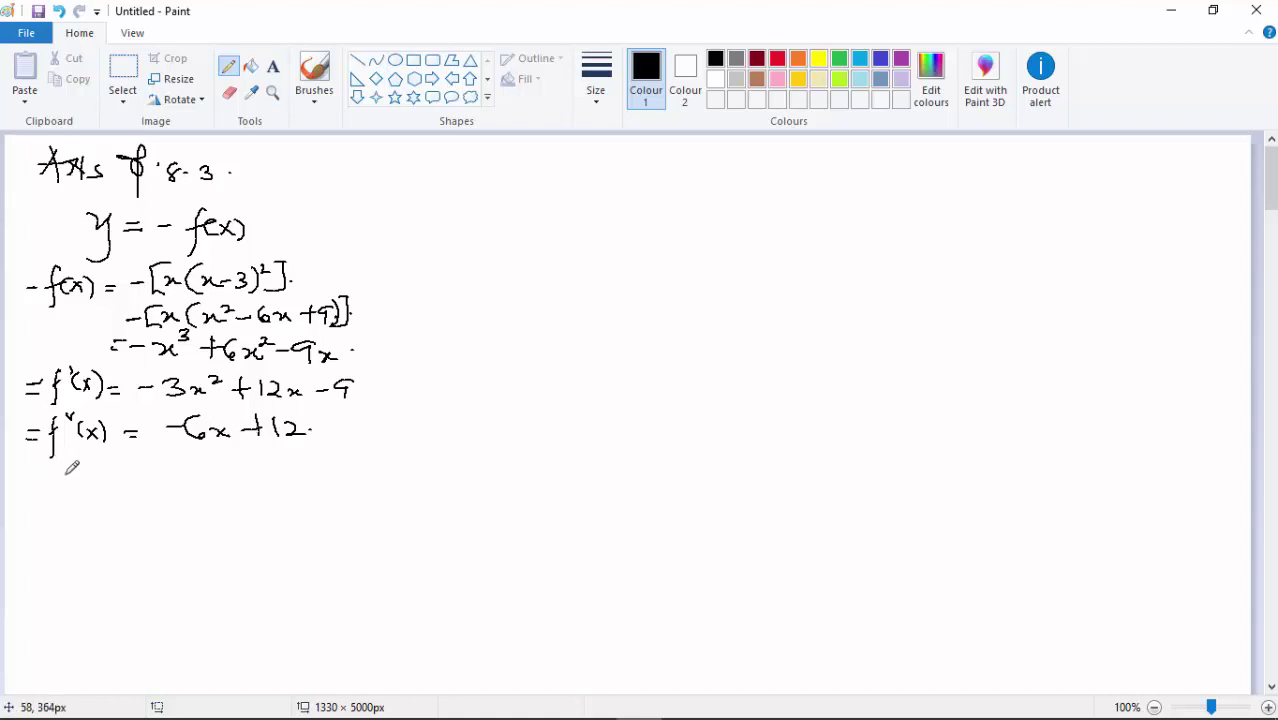
Step: Set the second derivative to zero: f''(x) = -6x+12 = 0
{"action": "mouse_move", "coordinate": [73, 468]}
{"action": "left_mouse_down"}
{"action": "mouse_move", "coordinate": [60, 505]}
{"action": "mouse_move", "coordinate": [75, 480]}
{"action": "left_mouse_up"}
{"action": "left_click_drag", "start_coordinate": [80, 470], "coordinate": [80, 479]}
{"action": "mouse_move", "coordinate": [88, 475]}
{"action": "left_mouse_down"}
{"action": "mouse_move", "coordinate": [87, 494]}
{"action": "mouse_move", "coordinate": [106, 492]}
{"action": "left_mouse_up"}
{"action": "left_click_drag", "start_coordinate": [105, 478], "coordinate": [94, 493]}
{"action": "mouse_move", "coordinate": [112, 475]}
{"action": "left_mouse_down"}
{"action": "mouse_move", "coordinate": [114, 493]}
{"action": "mouse_move", "coordinate": [146, 478]}
{"action": "left_mouse_up"}
{"action": "left_click_drag", "start_coordinate": [131, 487], "coordinate": [170, 483]}
{"action": "mouse_move", "coordinate": [188, 473]}
{"action": "left_mouse_down"}
{"action": "mouse_move", "coordinate": [180, 488]}
{"action": "mouse_move", "coordinate": [213, 490]}
{"action": "left_mouse_up"}
{"action": "mouse_move", "coordinate": [211, 477]}
{"action": "left_mouse_down"}
{"action": "mouse_move", "coordinate": [199, 490]}
{"action": "mouse_move", "coordinate": [242, 482]}
{"action": "left_mouse_up"}
{"action": "mouse_move", "coordinate": [236, 473]}
{"action": "left_mouse_down"}
{"action": "mouse_move", "coordinate": [235, 492]}
{"action": "mouse_move", "coordinate": [256, 490]}
{"action": "left_mouse_up"}
{"action": "mouse_move", "coordinate": [261, 476]}
{"action": "left_mouse_down"}
{"action": "mouse_move", "coordinate": [271, 489]}
{"action": "mouse_move", "coordinate": [296, 479]}
{"action": "left_mouse_up"}
{"action": "left_click_drag", "start_coordinate": [281, 487], "coordinate": [314, 477]}
Step: Solve it by writing -6x = -12 and then x = 2
{"action": "left_click_drag", "start_coordinate": [158, 521], "coordinate": [226, 528]}
{"action": "left_click_drag", "start_coordinate": [224, 514], "coordinate": [208, 529]}
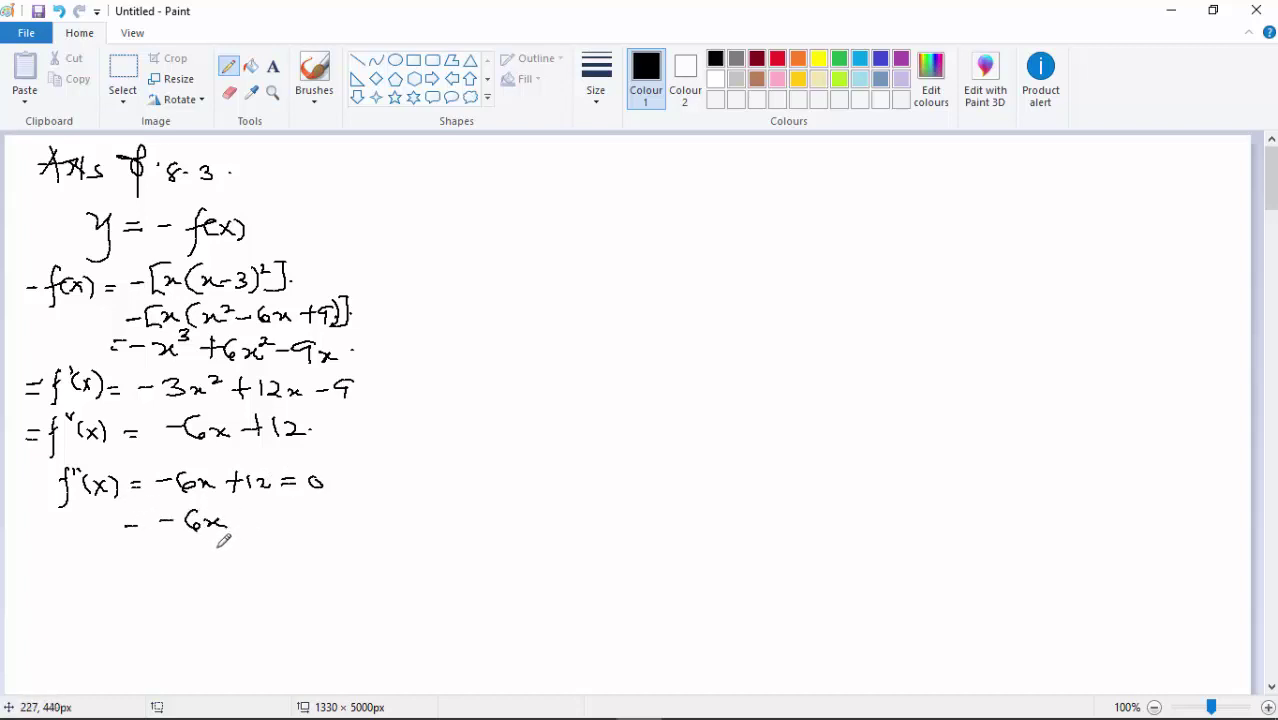
{"action": "left_click_drag", "start_coordinate": [243, 515], "coordinate": [259, 515]}
{"action": "left_click_drag", "start_coordinate": [243, 523], "coordinate": [296, 524]}
{"action": "left_click_drag", "start_coordinate": [303, 512], "coordinate": [318, 522]}
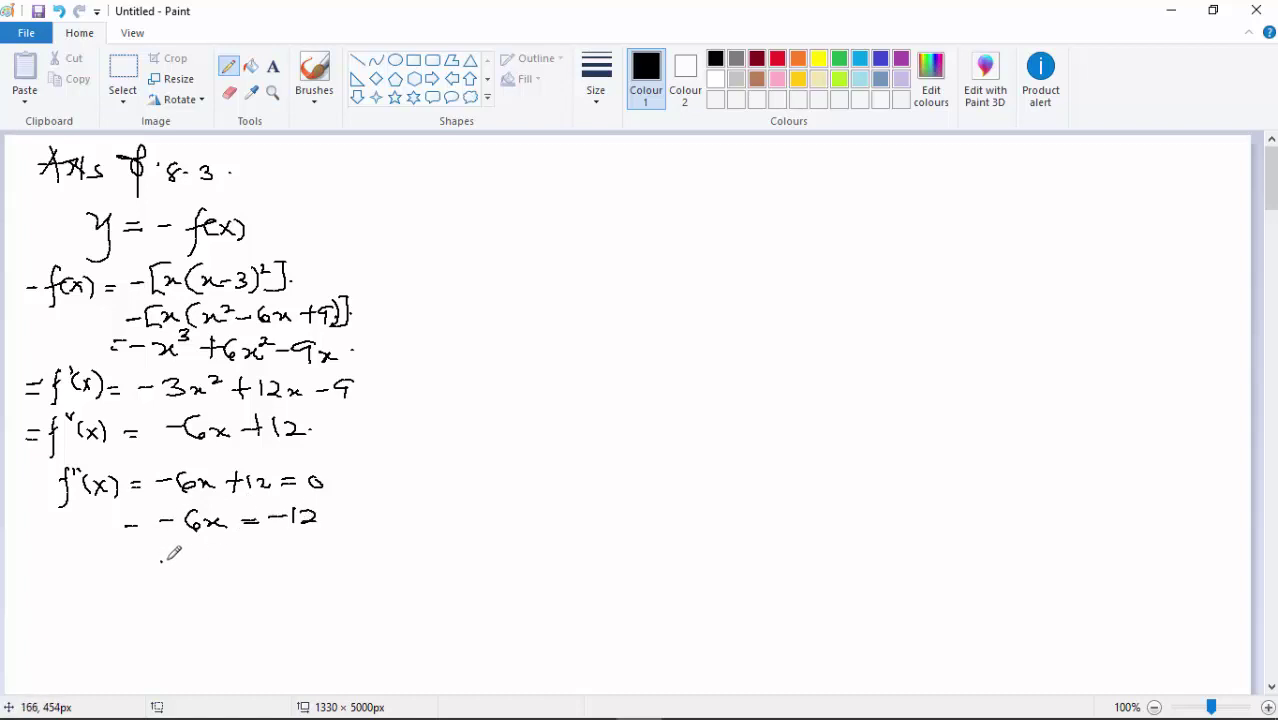
{"action": "left_click_drag", "start_coordinate": [160, 558], "coordinate": [176, 572]}
{"action": "mouse_move", "coordinate": [190, 553]}
{"action": "left_mouse_down"}
{"action": "mouse_move", "coordinate": [172, 572]}
{"action": "mouse_move", "coordinate": [221, 557]}
{"action": "left_mouse_up"}
{"action": "left_click_drag", "start_coordinate": [205, 565], "coordinate": [251, 566]}
{"action": "left_click", "coordinate": [258, 560]}
Step: In the right-hand column, write f''(0) = -6(0)+12 = 12
{"action": "left_click_drag", "start_coordinate": [566, 166], "coordinate": [557, 209]}
{"action": "mouse_move", "coordinate": [545, 185]}
{"action": "left_mouse_down"}
{"action": "mouse_move", "coordinate": [581, 176]}
{"action": "mouse_move", "coordinate": [589, 197]}
{"action": "left_mouse_up"}
{"action": "mouse_move", "coordinate": [602, 178]}
{"action": "left_mouse_down"}
{"action": "mouse_move", "coordinate": [616, 195]}
{"action": "mouse_move", "coordinate": [638, 187]}
{"action": "left_mouse_up"}
{"action": "left_click_drag", "start_coordinate": [626, 194], "coordinate": [638, 194]}
{"action": "left_click_drag", "start_coordinate": [656, 186], "coordinate": [699, 196]}
{"action": "mouse_move", "coordinate": [712, 178]}
{"action": "left_mouse_down"}
{"action": "mouse_move", "coordinate": [727, 195]}
{"action": "mouse_move", "coordinate": [760, 189]}
{"action": "left_mouse_up"}
{"action": "mouse_move", "coordinate": [751, 179]}
{"action": "left_mouse_down"}
{"action": "mouse_move", "coordinate": [750, 198]}
{"action": "mouse_move", "coordinate": [767, 197]}
{"action": "left_mouse_up"}
{"action": "mouse_move", "coordinate": [775, 181]}
{"action": "left_mouse_down"}
{"action": "mouse_move", "coordinate": [798, 196]}
{"action": "mouse_move", "coordinate": [820, 182]}
{"action": "left_mouse_up"}
{"action": "left_click_drag", "start_coordinate": [807, 191], "coordinate": [837, 194]}
{"action": "left_click_drag", "start_coordinate": [845, 180], "coordinate": [862, 191]}
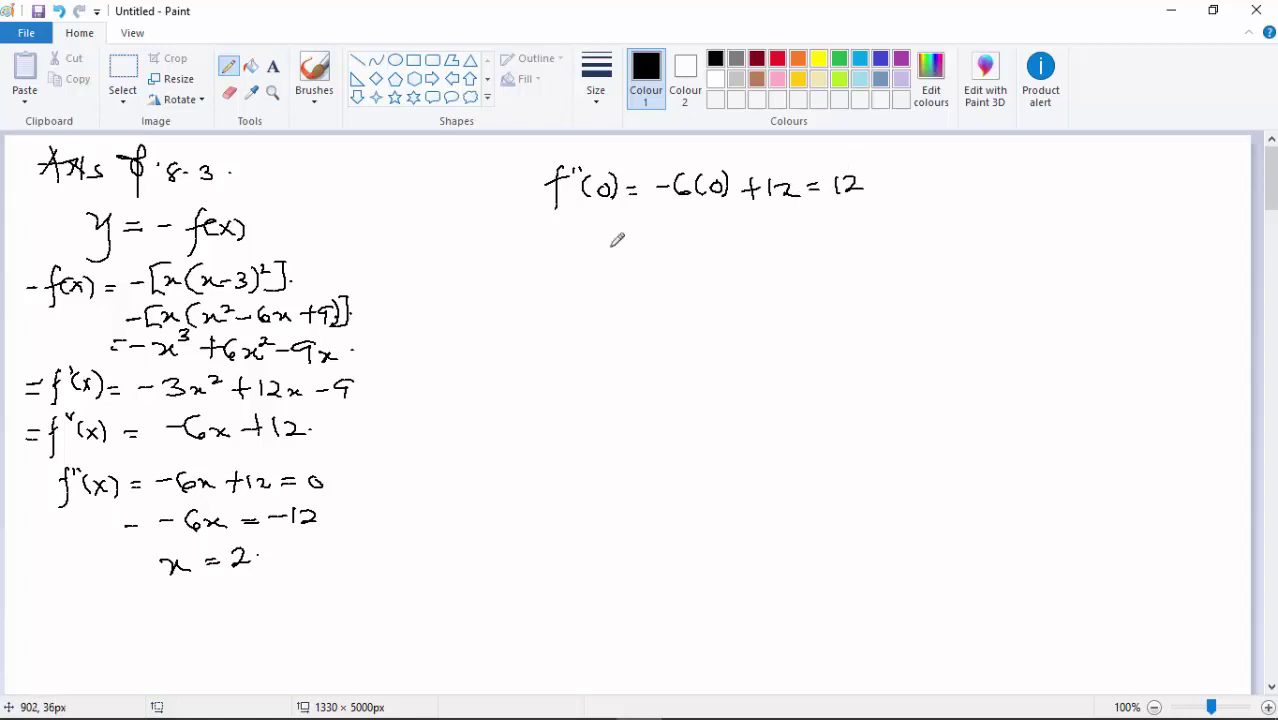
Step: Below it, write f''(1) = -6(1)+12 = 6
{"action": "left_click_drag", "start_coordinate": [572, 223], "coordinate": [560, 258]}
{"action": "left_click_drag", "start_coordinate": [576, 222], "coordinate": [583, 231]}
{"action": "mouse_move", "coordinate": [594, 228]}
{"action": "left_mouse_down"}
{"action": "mouse_move", "coordinate": [591, 250]}
{"action": "mouse_move", "coordinate": [605, 247]}
{"action": "left_mouse_up"}
{"action": "left_click_drag", "start_coordinate": [614, 228], "coordinate": [616, 250]}
{"action": "left_click_drag", "start_coordinate": [631, 238], "coordinate": [693, 226]}
{"action": "mouse_move", "coordinate": [712, 221]}
{"action": "left_mouse_down"}
{"action": "mouse_move", "coordinate": [702, 233]}
{"action": "mouse_move", "coordinate": [730, 240]}
{"action": "left_mouse_up"}
{"action": "mouse_move", "coordinate": [742, 222]}
{"action": "left_mouse_down"}
{"action": "mouse_move", "coordinate": [742, 240]}
{"action": "mouse_move", "coordinate": [790, 231]}
{"action": "left_mouse_up"}
{"action": "mouse_move", "coordinate": [779, 222]}
{"action": "left_mouse_down"}
{"action": "mouse_move", "coordinate": [779, 241]}
{"action": "mouse_move", "coordinate": [800, 240]}
{"action": "left_mouse_up"}
{"action": "mouse_move", "coordinate": [807, 223]}
{"action": "left_mouse_down"}
{"action": "mouse_move", "coordinate": [822, 239]}
{"action": "mouse_move", "coordinate": [840, 228]}
{"action": "left_mouse_up"}
{"action": "left_click_drag", "start_coordinate": [829, 236], "coordinate": [854, 232]}
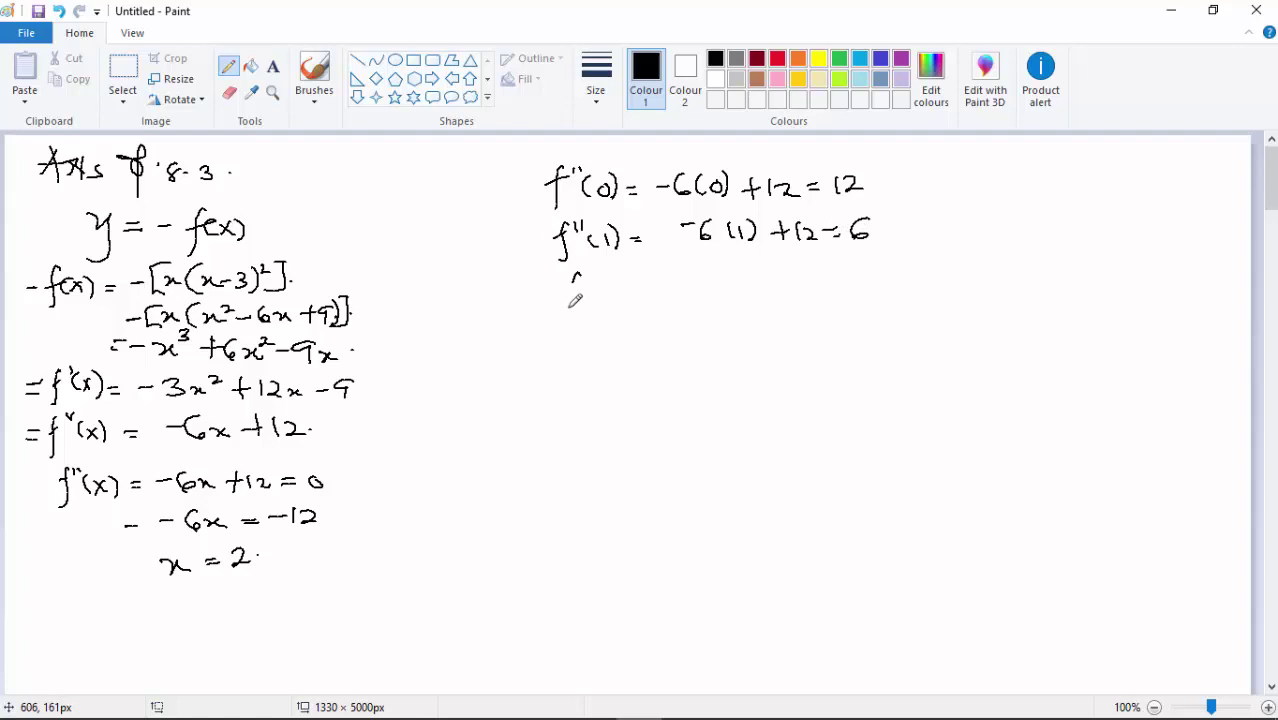
Step: Write f''(3) = -6(3)+12 = -6 underneath
{"action": "left_click_drag", "start_coordinate": [583, 276], "coordinate": [568, 309]}
{"action": "left_click_drag", "start_coordinate": [585, 274], "coordinate": [584, 284]}
{"action": "mouse_move", "coordinate": [591, 274]}
{"action": "left_mouse_down"}
{"action": "mouse_move", "coordinate": [602, 305]}
{"action": "mouse_move", "coordinate": [670, 279]}
{"action": "left_mouse_up"}
{"action": "left_click_drag", "start_coordinate": [650, 288], "coordinate": [672, 287]}
{"action": "left_click_drag", "start_coordinate": [680, 284], "coordinate": [738, 291]}
{"action": "left_click_drag", "start_coordinate": [740, 281], "coordinate": [771, 289]}
{"action": "mouse_move", "coordinate": [762, 282]}
{"action": "left_mouse_down"}
{"action": "mouse_move", "coordinate": [794, 281]}
{"action": "mouse_move", "coordinate": [785, 291]}
{"action": "left_mouse_up"}
{"action": "left_click_drag", "start_coordinate": [797, 273], "coordinate": [798, 290]}
{"action": "mouse_move", "coordinate": [804, 276]}
{"action": "left_mouse_down"}
{"action": "mouse_move", "coordinate": [819, 288]}
{"action": "mouse_move", "coordinate": [878, 276]}
{"action": "left_mouse_up"}
{"action": "left_click", "coordinate": [898, 281]}
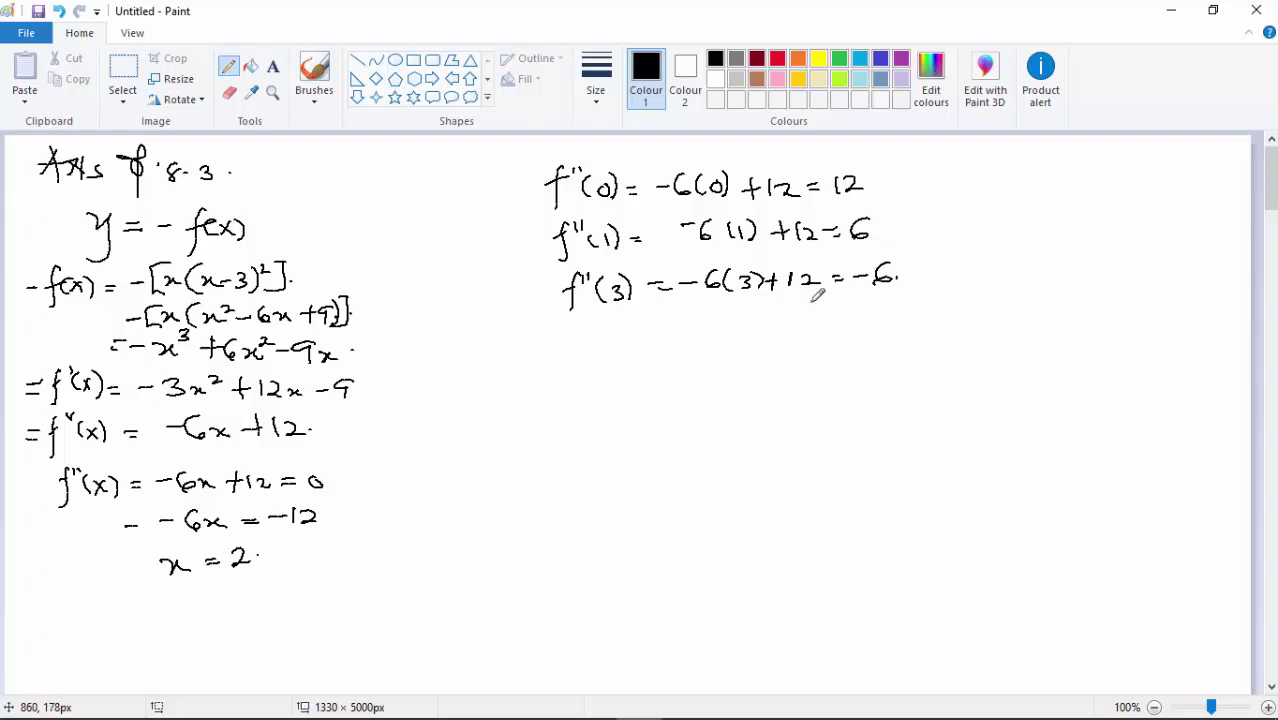
Step: Write the note's first line: 'Recall that f''(x) must be less than the value of'
{"action": "mouse_move", "coordinate": [533, 322]}
{"action": "left_mouse_down"}
{"action": "mouse_move", "coordinate": [533, 362]}
{"action": "mouse_move", "coordinate": [556, 346]}
{"action": "mouse_move", "coordinate": [726, 342]}
{"action": "mouse_move", "coordinate": [719, 372]}
{"action": "left_mouse_up"}
{"action": "left_click_drag", "start_coordinate": [740, 332], "coordinate": [739, 342]}
{"action": "left_click_drag", "start_coordinate": [747, 330], "coordinate": [756, 364]}
{"action": "mouse_move", "coordinate": [771, 336]}
{"action": "left_mouse_down"}
{"action": "mouse_move", "coordinate": [786, 351]}
{"action": "mouse_move", "coordinate": [771, 351]}
{"action": "left_mouse_up"}
{"action": "mouse_move", "coordinate": [791, 328]}
{"action": "left_mouse_down"}
{"action": "mouse_move", "coordinate": [795, 354]}
{"action": "mouse_move", "coordinate": [856, 340]}
{"action": "mouse_move", "coordinate": [931, 356]}
{"action": "left_mouse_up"}
{"action": "mouse_move", "coordinate": [940, 338]}
{"action": "left_mouse_down"}
{"action": "mouse_move", "coordinate": [959, 328]}
{"action": "mouse_move", "coordinate": [992, 358]}
{"action": "mouse_move", "coordinate": [1018, 328]}
{"action": "left_mouse_up"}
{"action": "mouse_move", "coordinate": [1012, 312]}
{"action": "left_mouse_down"}
{"action": "mouse_move", "coordinate": [1025, 345]}
{"action": "mouse_move", "coordinate": [1078, 345]}
{"action": "left_mouse_up"}
{"action": "mouse_move", "coordinate": [1042, 342]}
{"action": "left_mouse_down"}
{"action": "mouse_move", "coordinate": [1084, 320]}
{"action": "mouse_move", "coordinate": [1080, 350]}
{"action": "left_mouse_up"}
{"action": "left_click_drag", "start_coordinate": [1090, 340], "coordinate": [1200, 338]}
{"action": "mouse_move", "coordinate": [1212, 326]}
{"action": "left_mouse_down"}
{"action": "mouse_move", "coordinate": [1184, 372]}
{"action": "mouse_move", "coordinate": [1192, 348]}
{"action": "left_mouse_up"}
Step: Finish the note with 'the point of the inflection (2).'
{"action": "mouse_move", "coordinate": [519, 372]}
{"action": "left_mouse_down"}
{"action": "mouse_move", "coordinate": [520, 404]}
{"action": "mouse_move", "coordinate": [532, 394]}
{"action": "left_mouse_up"}
{"action": "mouse_move", "coordinate": [538, 374]}
{"action": "left_mouse_down"}
{"action": "mouse_move", "coordinate": [552, 406]}
{"action": "mouse_move", "coordinate": [594, 428]}
{"action": "mouse_move", "coordinate": [612, 392]}
{"action": "left_mouse_up"}
{"action": "mouse_move", "coordinate": [616, 386]}
{"action": "left_mouse_down"}
{"action": "mouse_move", "coordinate": [650, 400]}
{"action": "mouse_move", "coordinate": [748, 382]}
{"action": "mouse_move", "coordinate": [786, 398]}
{"action": "left_mouse_up"}
{"action": "left_click_drag", "start_coordinate": [810, 402], "coordinate": [844, 396]}
{"action": "mouse_move", "coordinate": [852, 392]}
{"action": "left_mouse_down"}
{"action": "mouse_move", "coordinate": [864, 385]}
{"action": "mouse_move", "coordinate": [840, 424]}
{"action": "left_mouse_up"}
{"action": "left_click_drag", "start_coordinate": [828, 392], "coordinate": [912, 398]}
{"action": "left_click_drag", "start_coordinate": [904, 384], "coordinate": [1012, 395]}
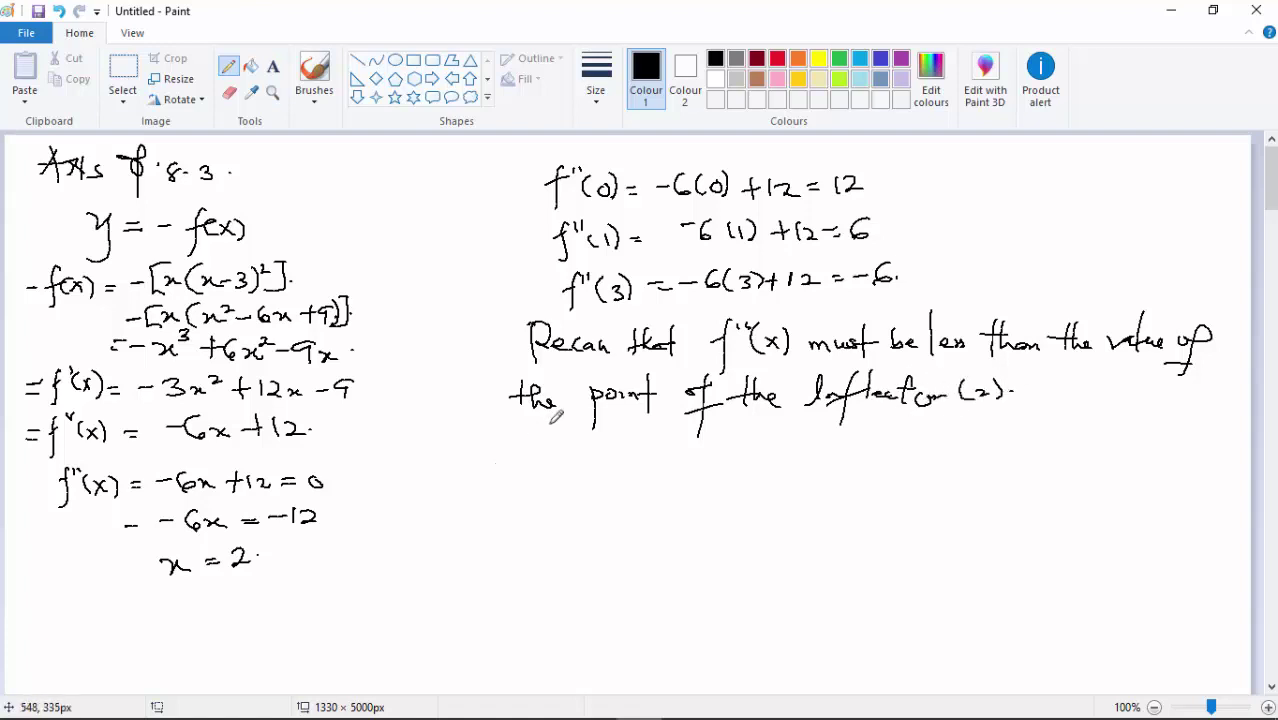
Step: Start a new line below the note reading f''(3) =
{"action": "left_click_drag", "start_coordinate": [566, 444], "coordinate": [548, 490]}
{"action": "left_click_drag", "start_coordinate": [570, 450], "coordinate": [572, 442]}
{"action": "mouse_move", "coordinate": [578, 450]}
{"action": "left_mouse_down"}
{"action": "mouse_move", "coordinate": [583, 478]}
{"action": "mouse_move", "coordinate": [597, 477]}
{"action": "left_mouse_up"}
{"action": "mouse_move", "coordinate": [606, 457]}
{"action": "left_mouse_down"}
{"action": "mouse_move", "coordinate": [611, 477]}
{"action": "mouse_move", "coordinate": [642, 460]}
{"action": "left_mouse_up"}
{"action": "left_click_drag", "start_coordinate": [630, 468], "coordinate": [669, 463]}
Step: Complete f''(3) = -5 and begin the conclusion 'then y = -f(x)'
{"action": "mouse_move", "coordinate": [682, 448]}
{"action": "left_mouse_down"}
{"action": "mouse_move", "coordinate": [680, 472]}
{"action": "mouse_move", "coordinate": [694, 448]}
{"action": "left_mouse_up"}
{"action": "left_click", "coordinate": [697, 465]}
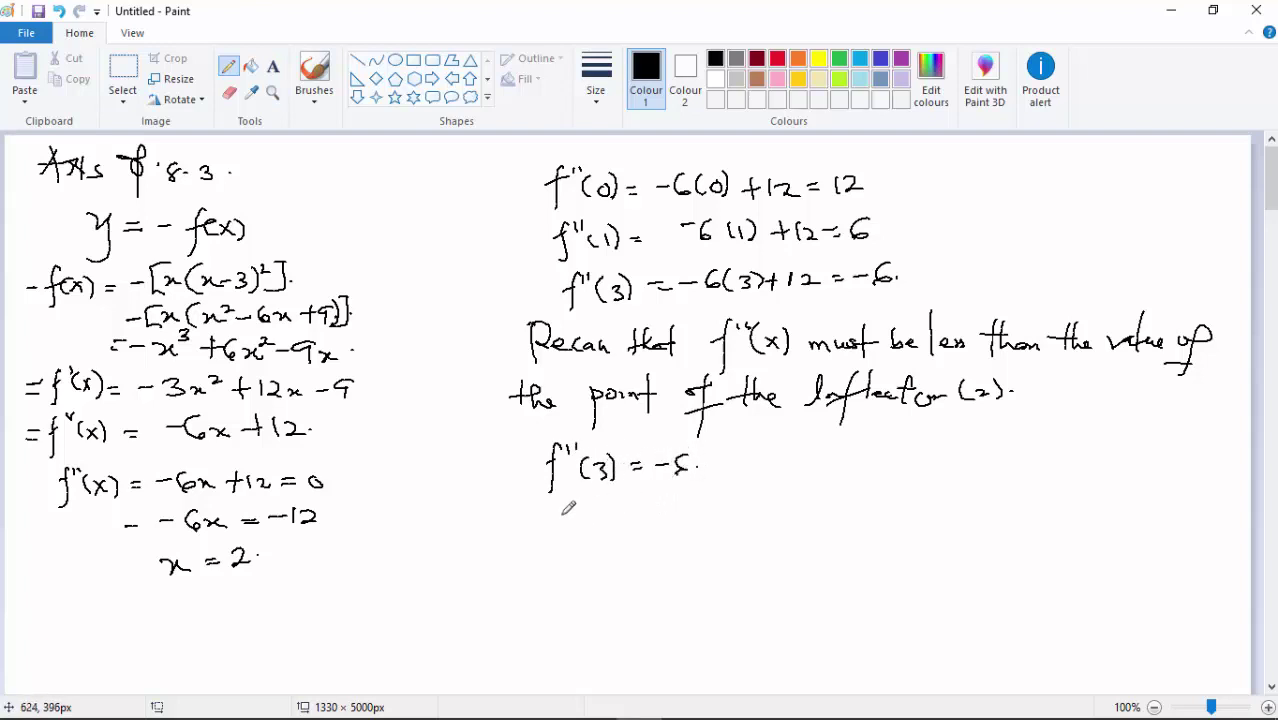
{"action": "left_click_drag", "start_coordinate": [566, 500], "coordinate": [560, 532]}
{"action": "left_click_drag", "start_coordinate": [546, 514], "coordinate": [626, 526]}
{"action": "mouse_move", "coordinate": [634, 500]}
{"action": "left_mouse_down"}
{"action": "mouse_move", "coordinate": [652, 514]}
{"action": "mouse_move", "coordinate": [640, 546]}
{"action": "mouse_move", "coordinate": [681, 512]}
{"action": "left_mouse_up"}
{"action": "left_click_drag", "start_coordinate": [690, 516], "coordinate": [704, 515]}
{"action": "left_click_drag", "start_coordinate": [736, 496], "coordinate": [726, 533]}
{"action": "left_click_drag", "start_coordinate": [718, 514], "coordinate": [748, 520]}
{"action": "mouse_move", "coordinate": [748, 505]}
{"action": "left_mouse_down"}
{"action": "mouse_move", "coordinate": [762, 520]}
{"action": "mouse_move", "coordinate": [832, 500]}
{"action": "left_mouse_up"}
Step: Continue the conclusion with 'will be Concave down at'
{"action": "left_click_drag", "start_coordinate": [830, 502], "coordinate": [842, 516]}
{"action": "left_click_drag", "start_coordinate": [848, 490], "coordinate": [850, 516]}
{"action": "mouse_move", "coordinate": [856, 490]}
{"action": "left_mouse_down"}
{"action": "mouse_move", "coordinate": [868, 508]}
{"action": "mouse_move", "coordinate": [1026, 508]}
{"action": "left_mouse_up"}
{"action": "mouse_move", "coordinate": [1040, 482]}
{"action": "left_mouse_down"}
{"action": "mouse_move", "coordinate": [1042, 508]}
{"action": "mouse_move", "coordinate": [1080, 500]}
{"action": "left_mouse_up"}
{"action": "left_click_drag", "start_coordinate": [1080, 500], "coordinate": [1124, 500]}
{"action": "mouse_move", "coordinate": [1148, 470]}
{"action": "left_mouse_down"}
{"action": "mouse_move", "coordinate": [1150, 492]}
{"action": "mouse_move", "coordinate": [1160, 476]}
{"action": "left_mouse_up"}
Step: Write the condition x≥3 or x>2 and underline it as the answer
{"action": "left_click_drag", "start_coordinate": [650, 570], "coordinate": [666, 586]}
{"action": "mouse_move", "coordinate": [666, 568]}
{"action": "left_mouse_down"}
{"action": "mouse_move", "coordinate": [660, 588]}
{"action": "mouse_move", "coordinate": [700, 572]}
{"action": "left_mouse_up"}
{"action": "mouse_move", "coordinate": [690, 566]}
{"action": "left_mouse_down"}
{"action": "mouse_move", "coordinate": [712, 566]}
{"action": "mouse_move", "coordinate": [700, 584]}
{"action": "mouse_move", "coordinate": [716, 586]}
{"action": "mouse_move", "coordinate": [760, 572]}
{"action": "left_mouse_up"}
{"action": "left_click_drag", "start_coordinate": [762, 568], "coordinate": [816, 575]}
{"action": "mouse_move", "coordinate": [821, 562]}
{"action": "left_mouse_down"}
{"action": "mouse_move", "coordinate": [808, 576]}
{"action": "mouse_move", "coordinate": [841, 575]}
{"action": "left_mouse_up"}
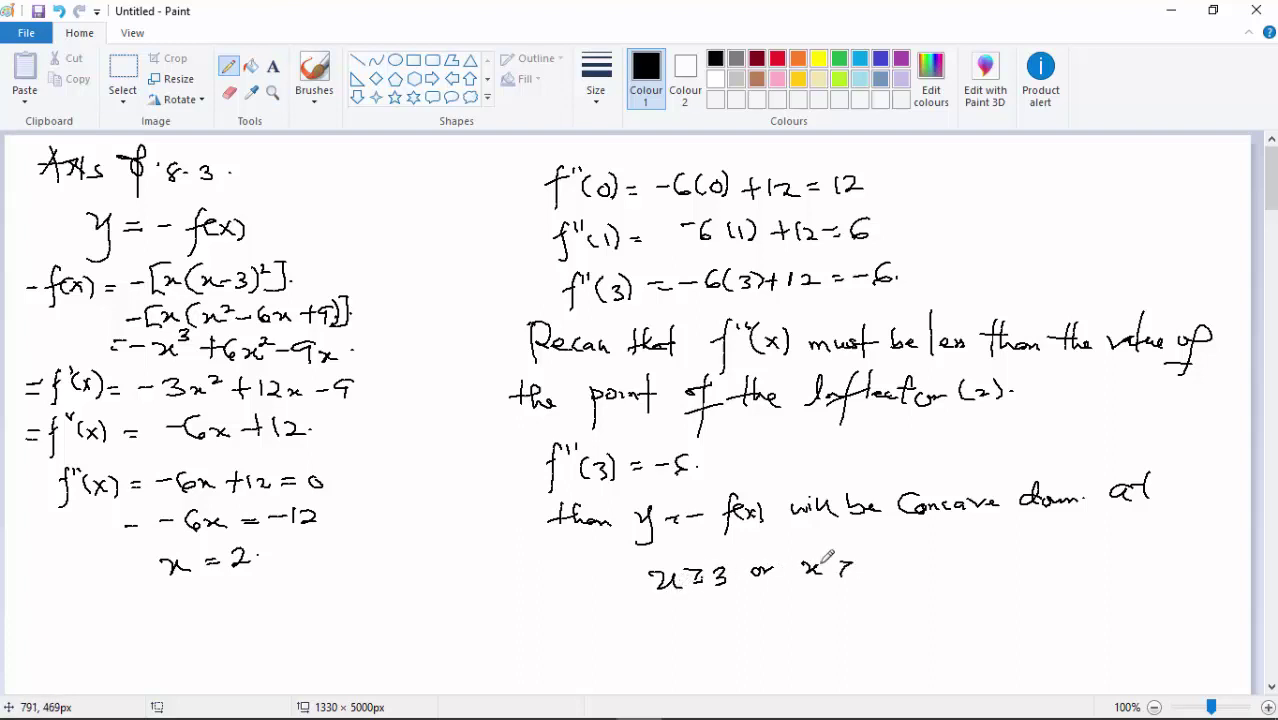
{"action": "left_click_drag", "start_coordinate": [864, 558], "coordinate": [884, 571]}
{"action": "left_click_drag", "start_coordinate": [588, 607], "coordinate": [912, 589]}
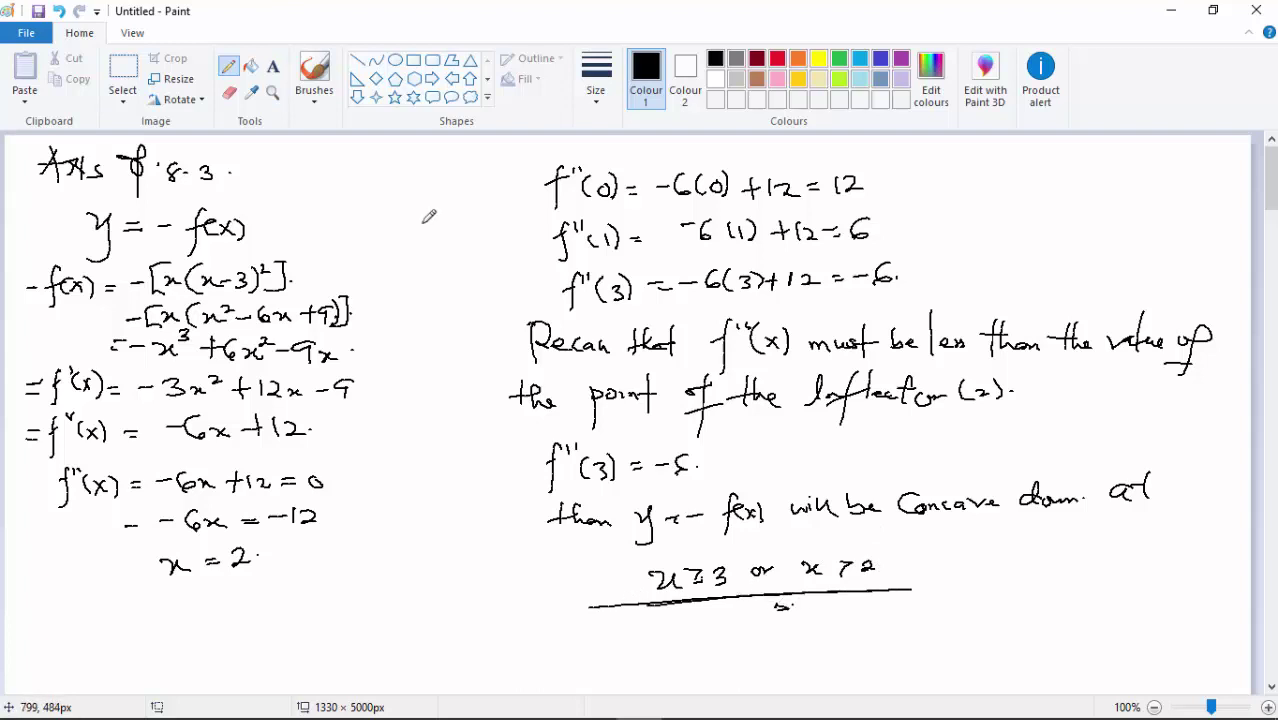